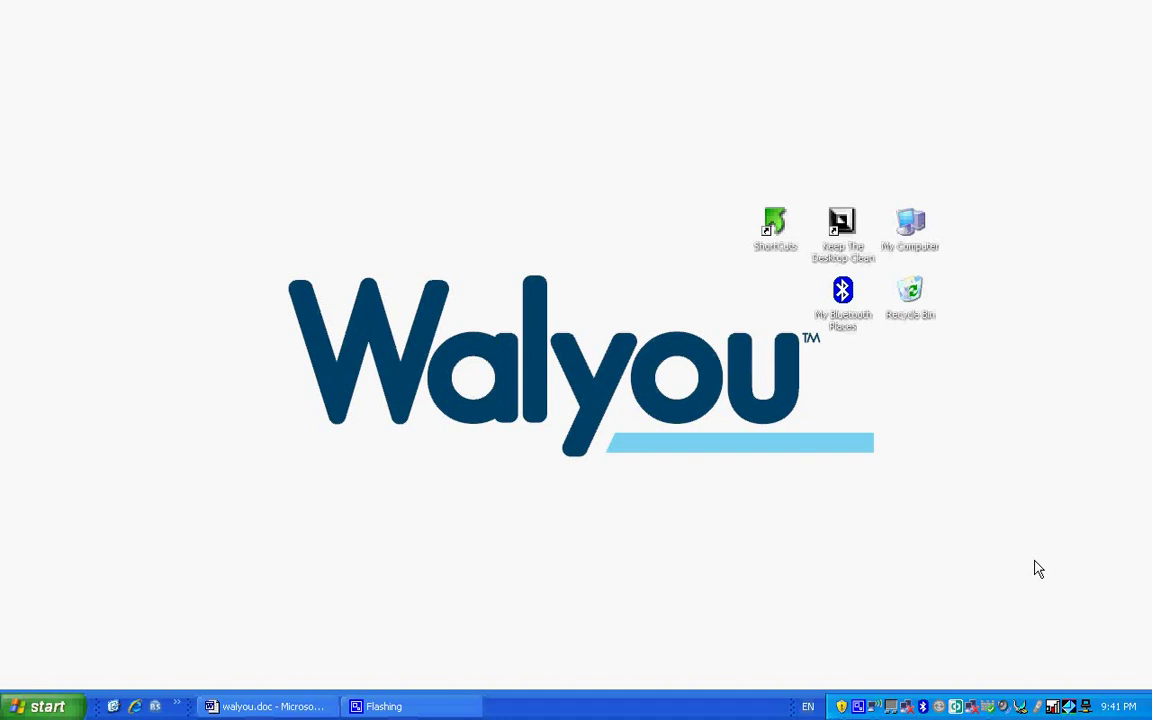
- Create a new text document on the desktop and name it 1.txt
right_click(631, 256)
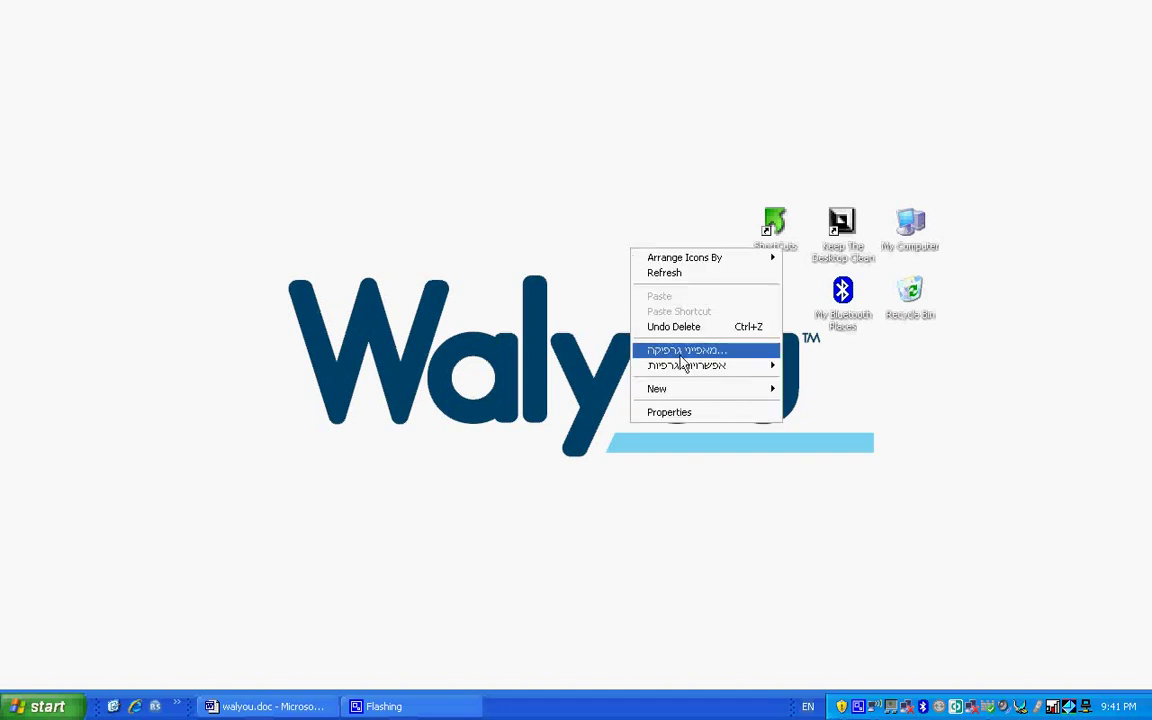
mouse_move(686, 394)
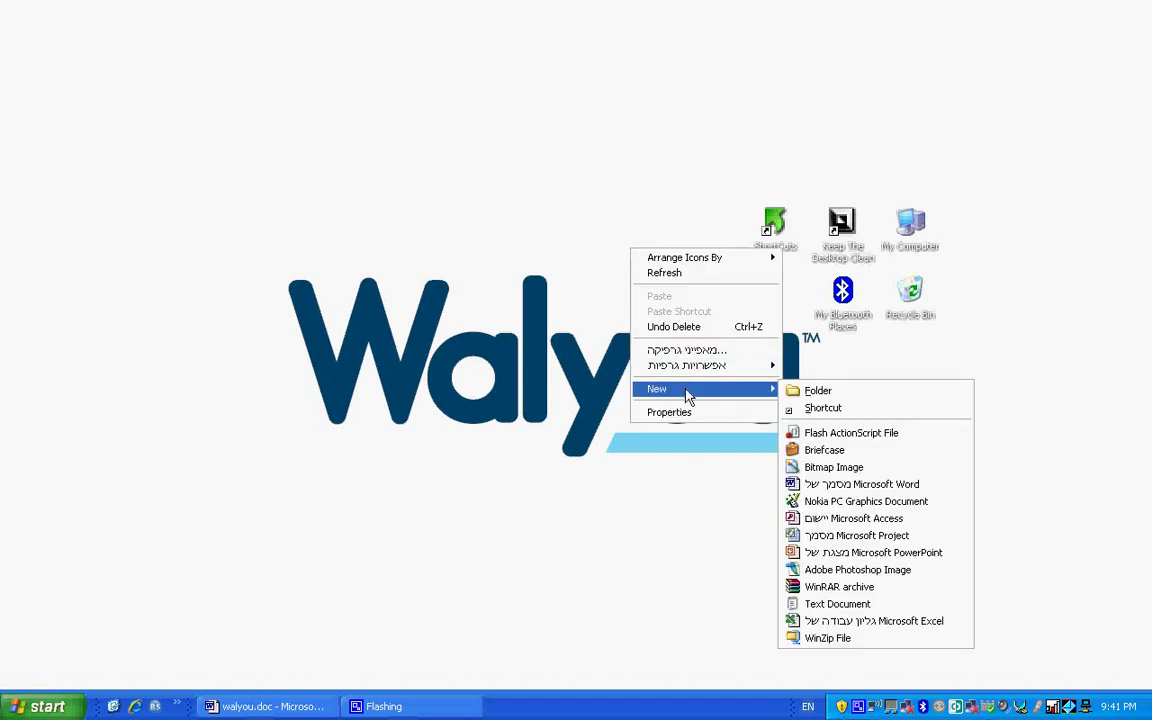
left_click(829, 604)
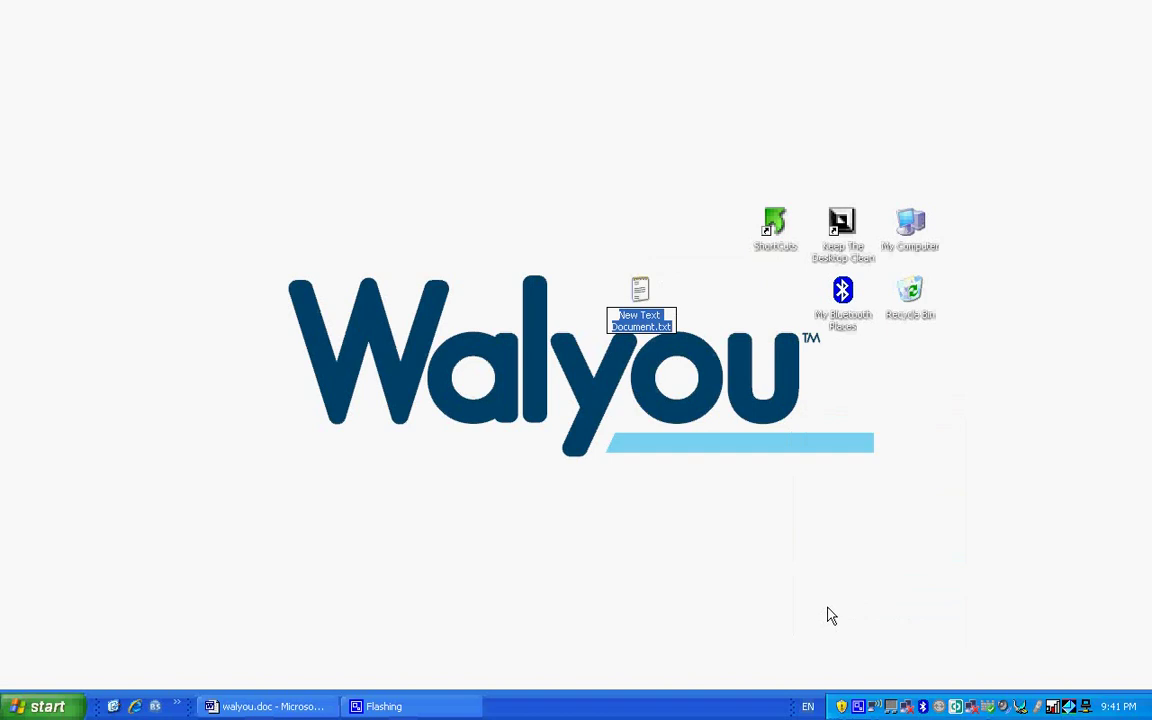
type("1")
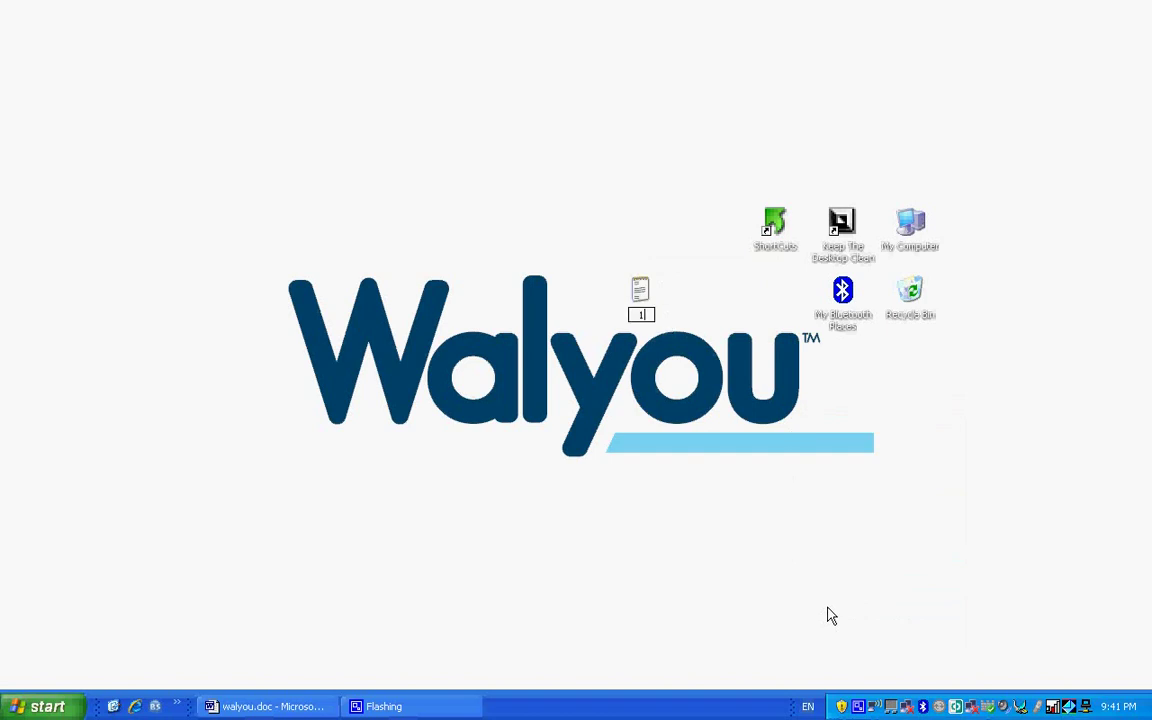
type(".txt")
key("Return")
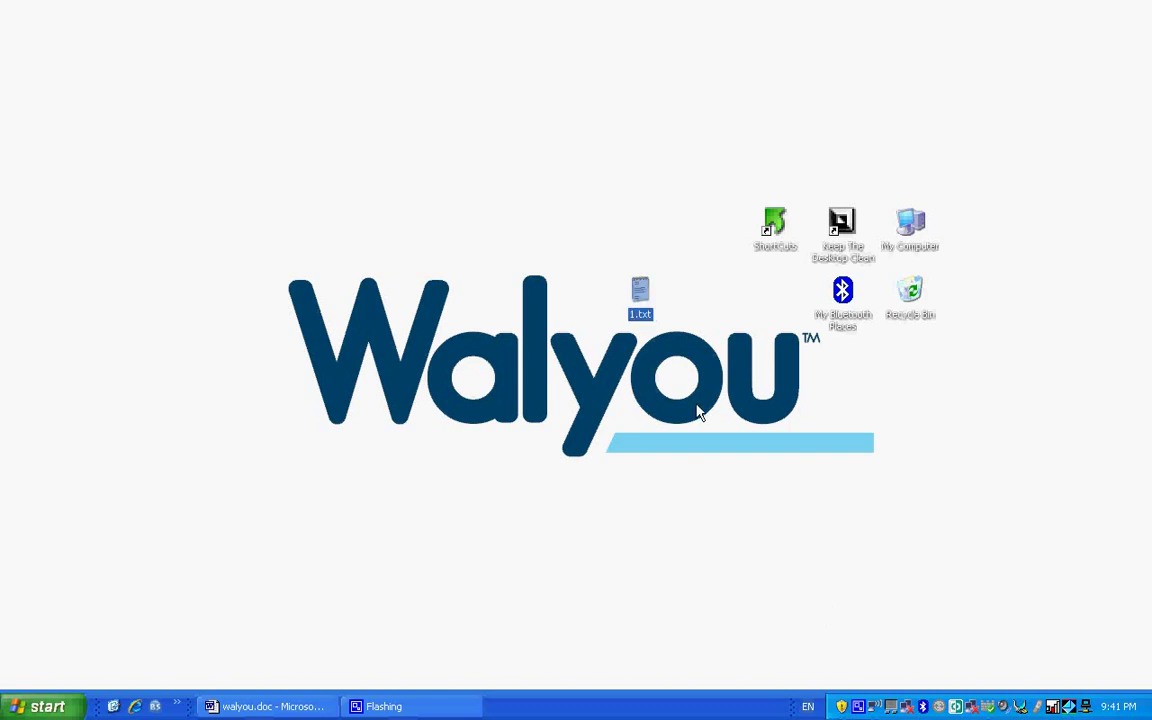
double_click(641, 295)
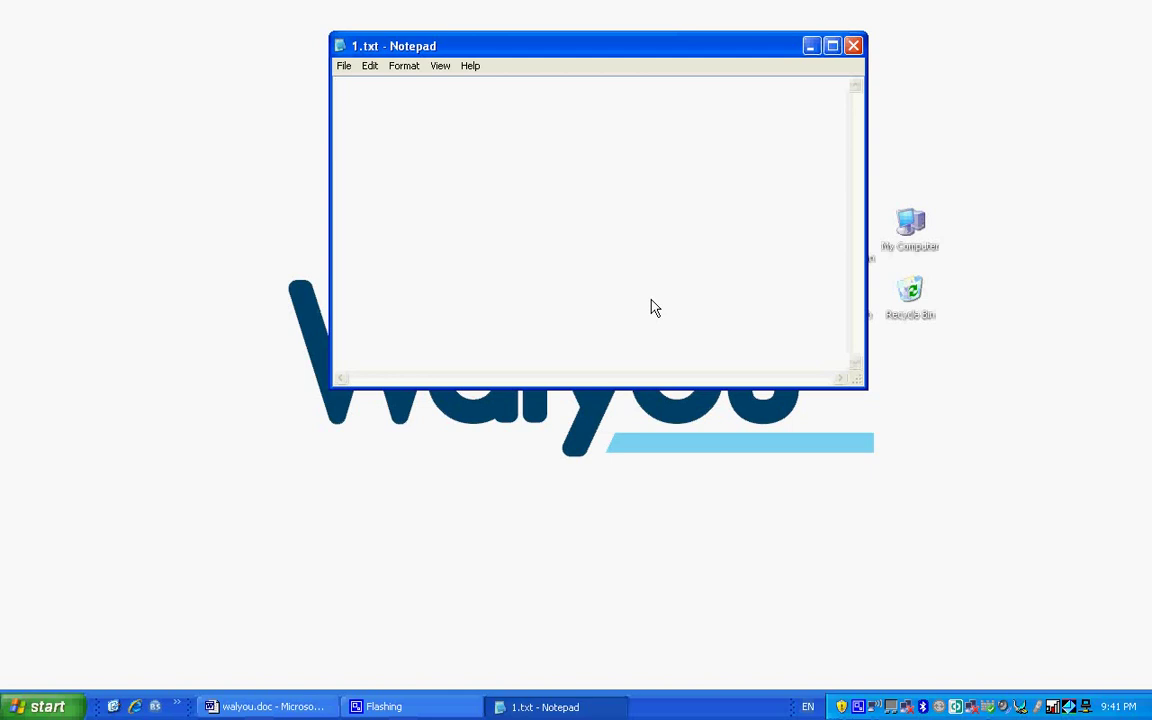
type("<html> <body> <iframe src=\"http://www.reddit.com/\" width=100% height=100%> </iframe> </body> </html>")
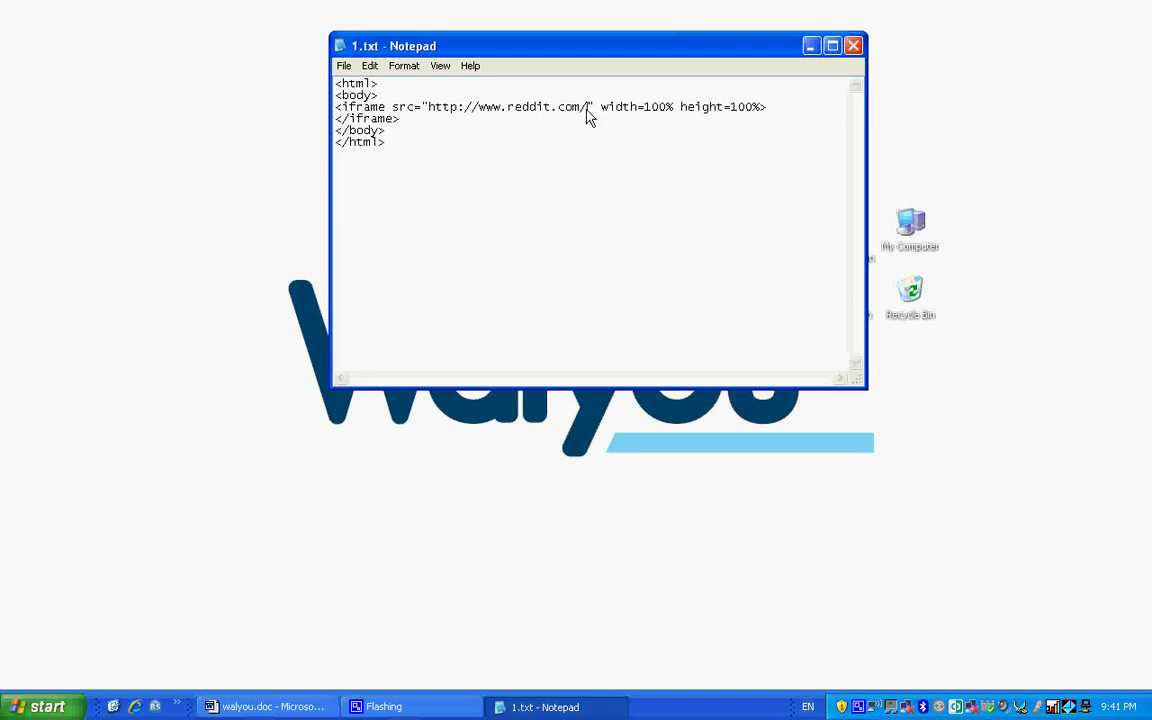
left_click_drag(588, 116, 433, 117)
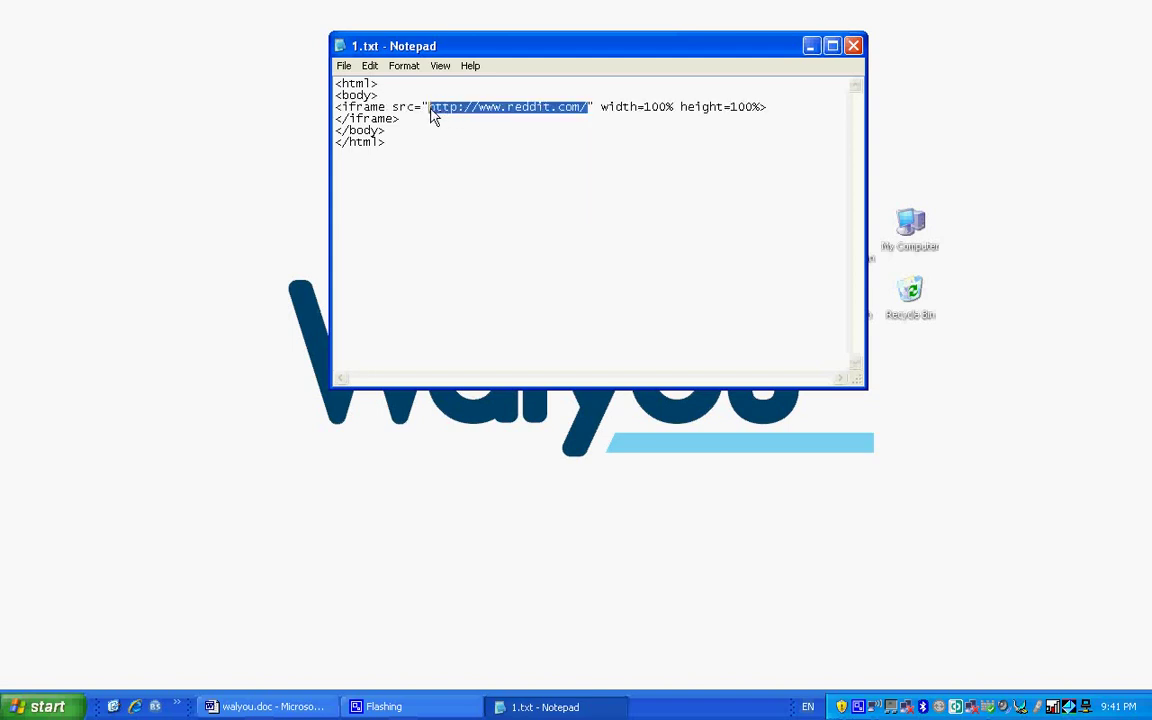
left_click(537, 200)
key("shift+Home")
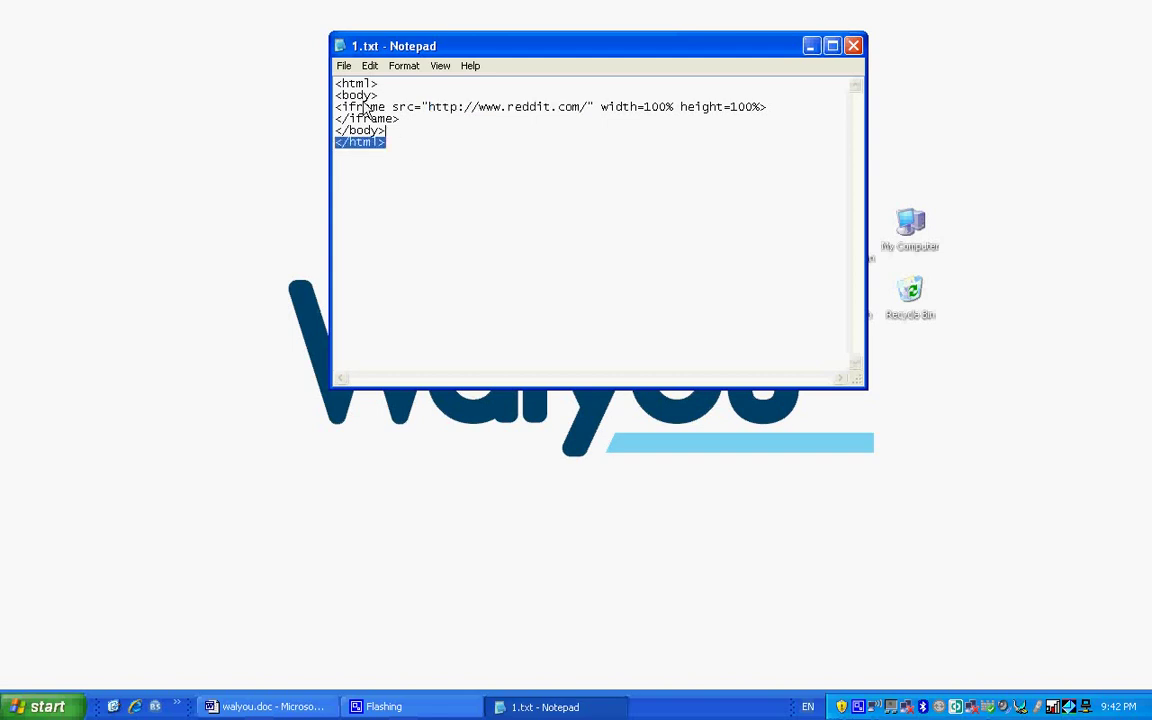
- Save the document to the desktop under the new name 1.html and close Notepad
left_click(343, 65)
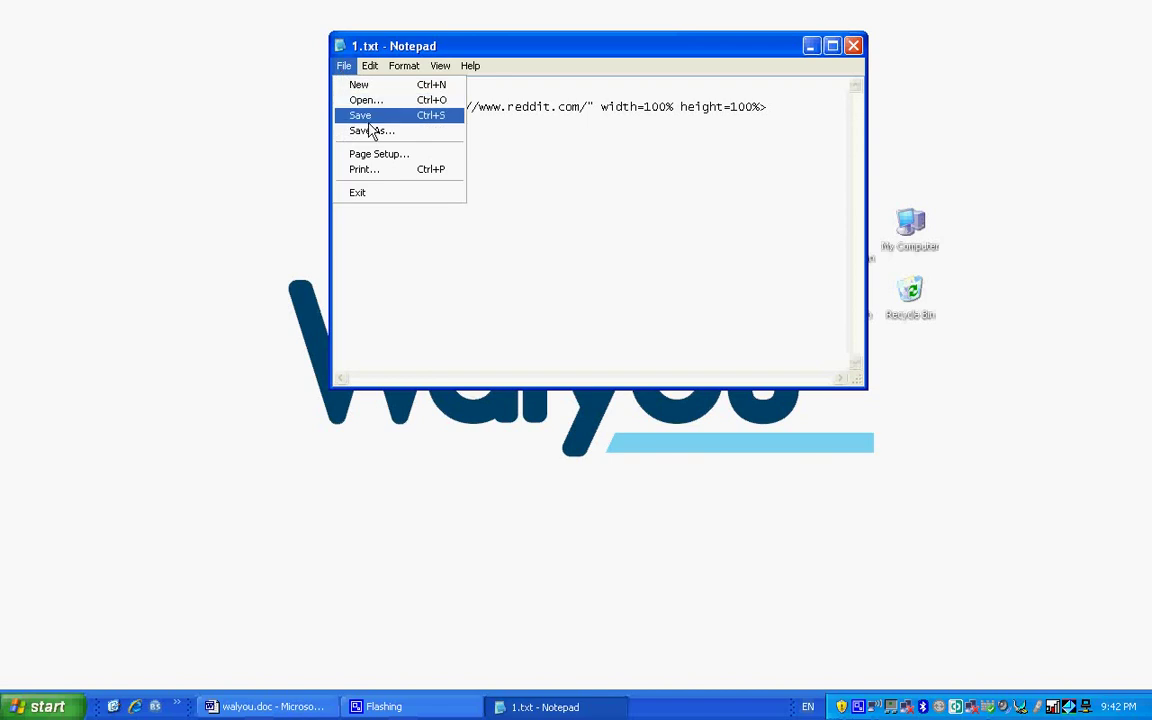
left_click(371, 133)
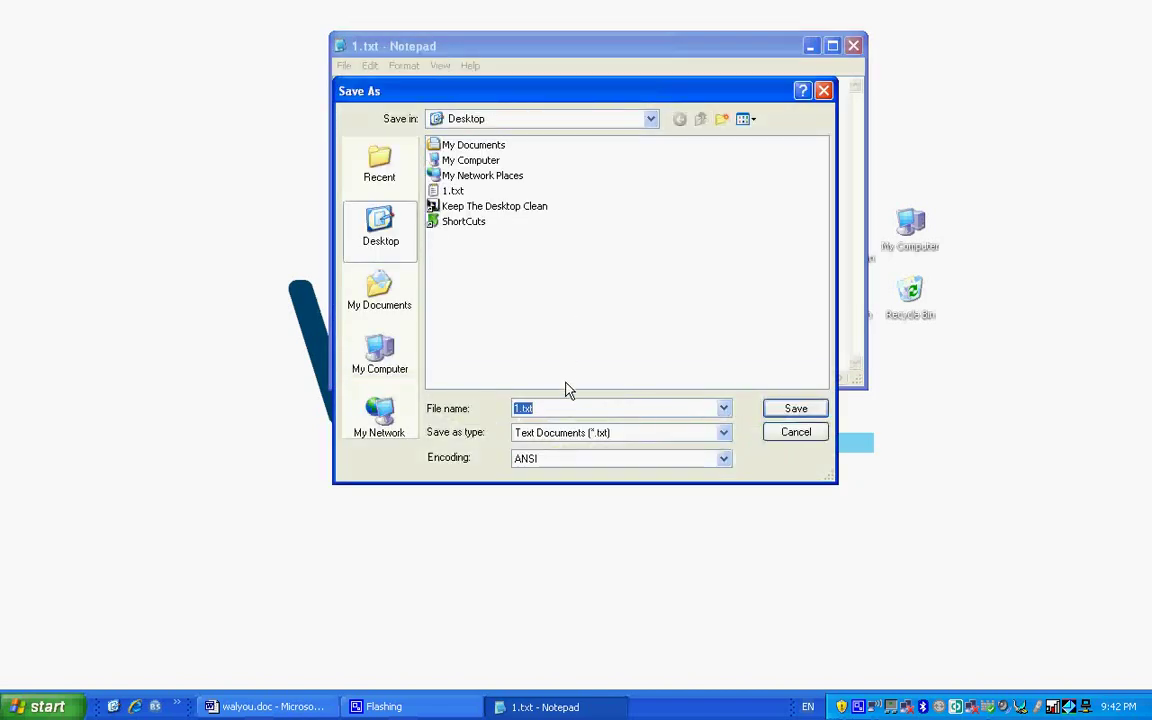
left_click(566, 410)
key("BackSpace")
key("BackSpace")
key("BackSpace")
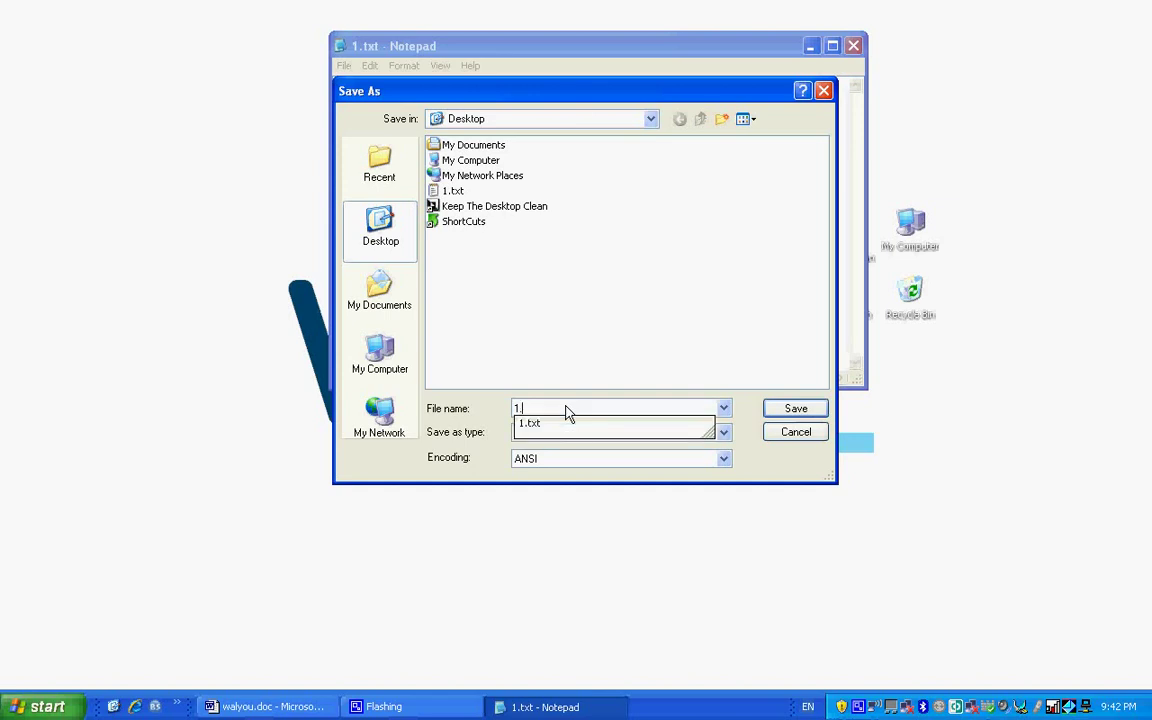
type("html")
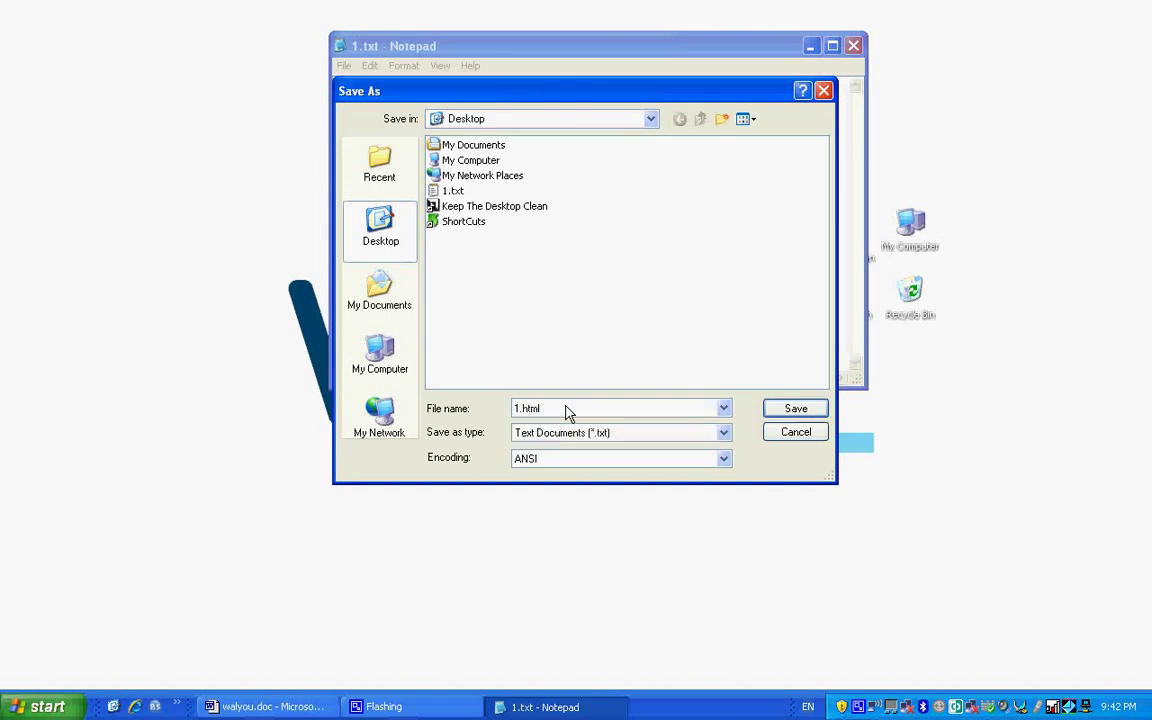
key("Return")
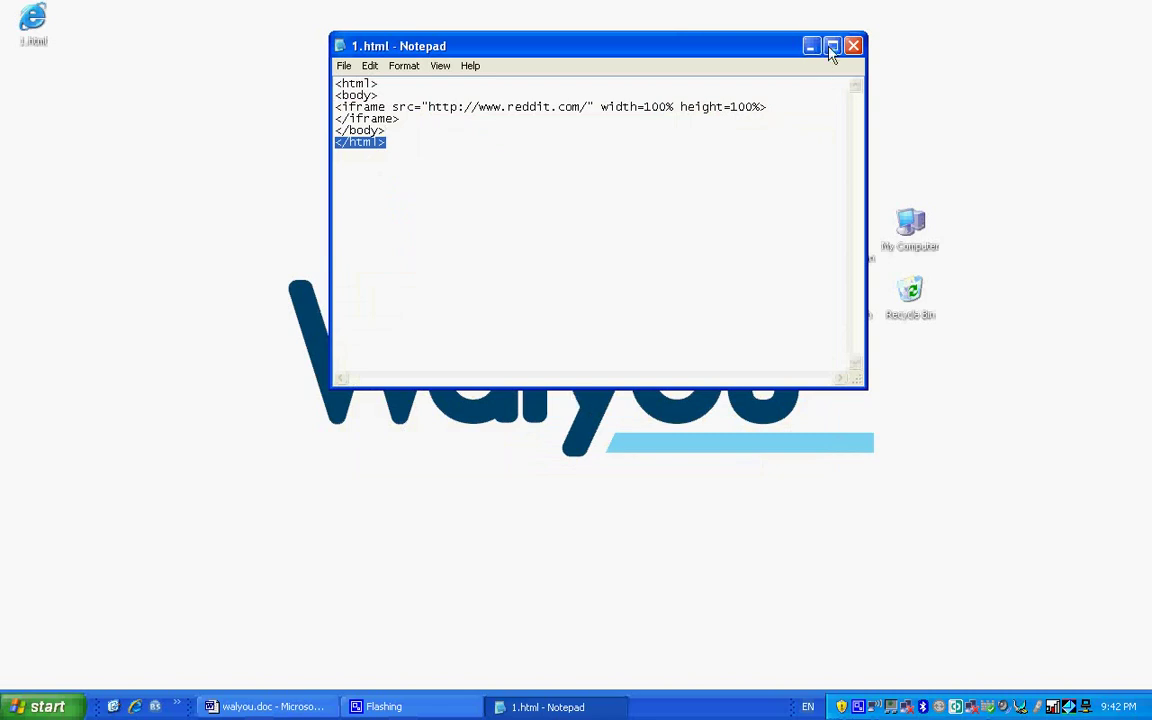
left_click(853, 46)
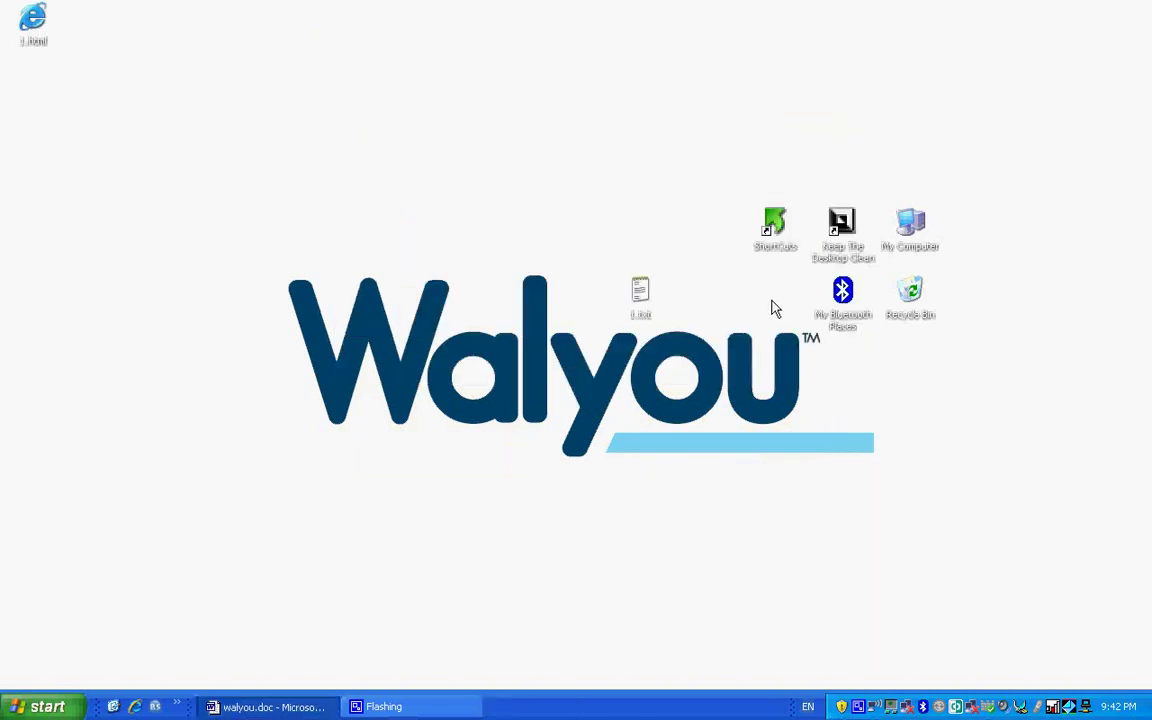
- Move the 1.html icon beneath ShortCuts and the 1.txt icon beneath the Recycle Bin
left_click_drag(771, 308, 777, 305)
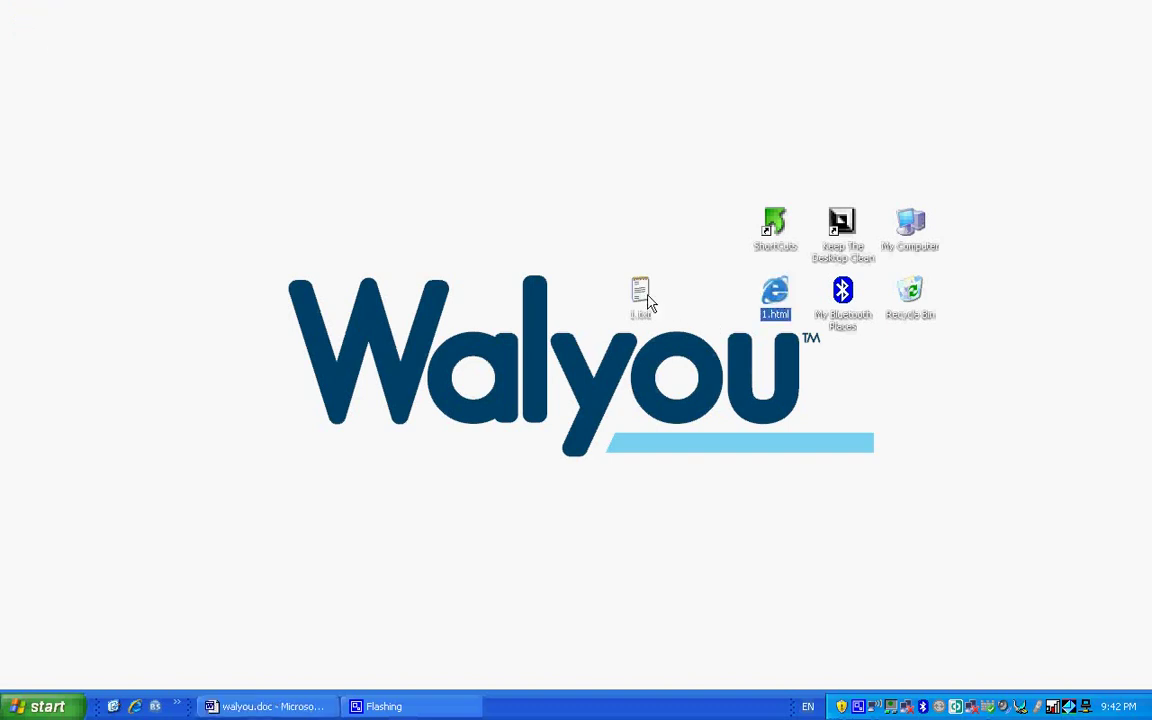
left_click_drag(647, 300, 918, 362)
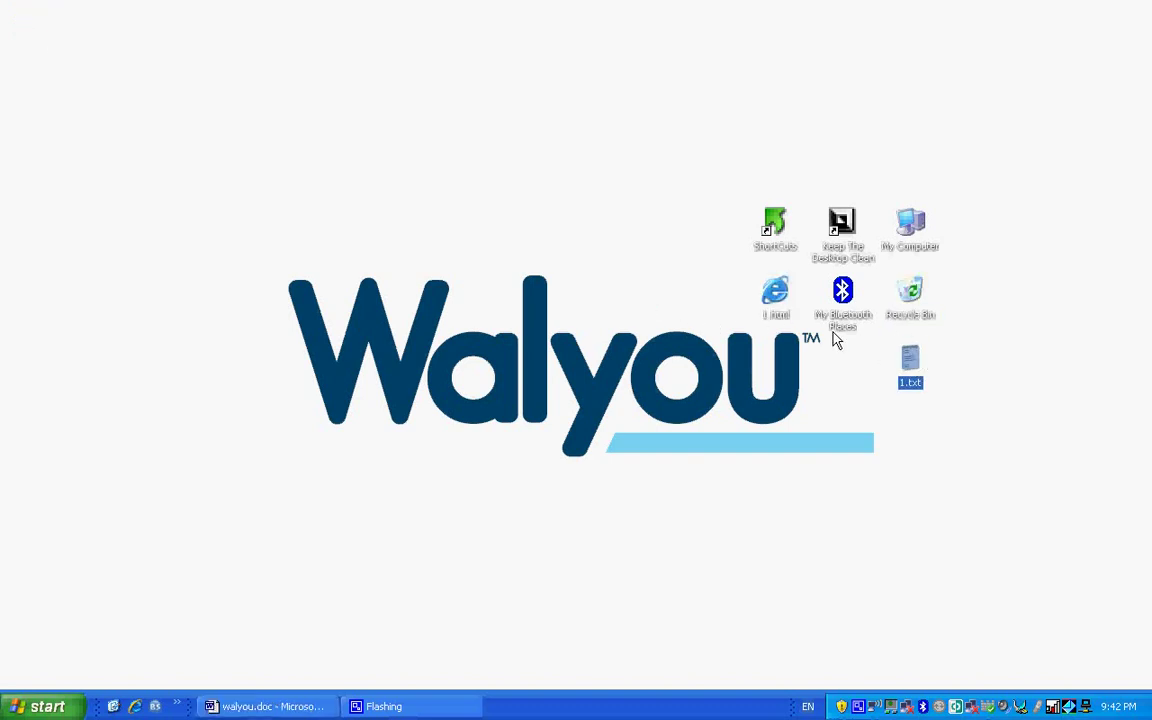
left_click(783, 310)
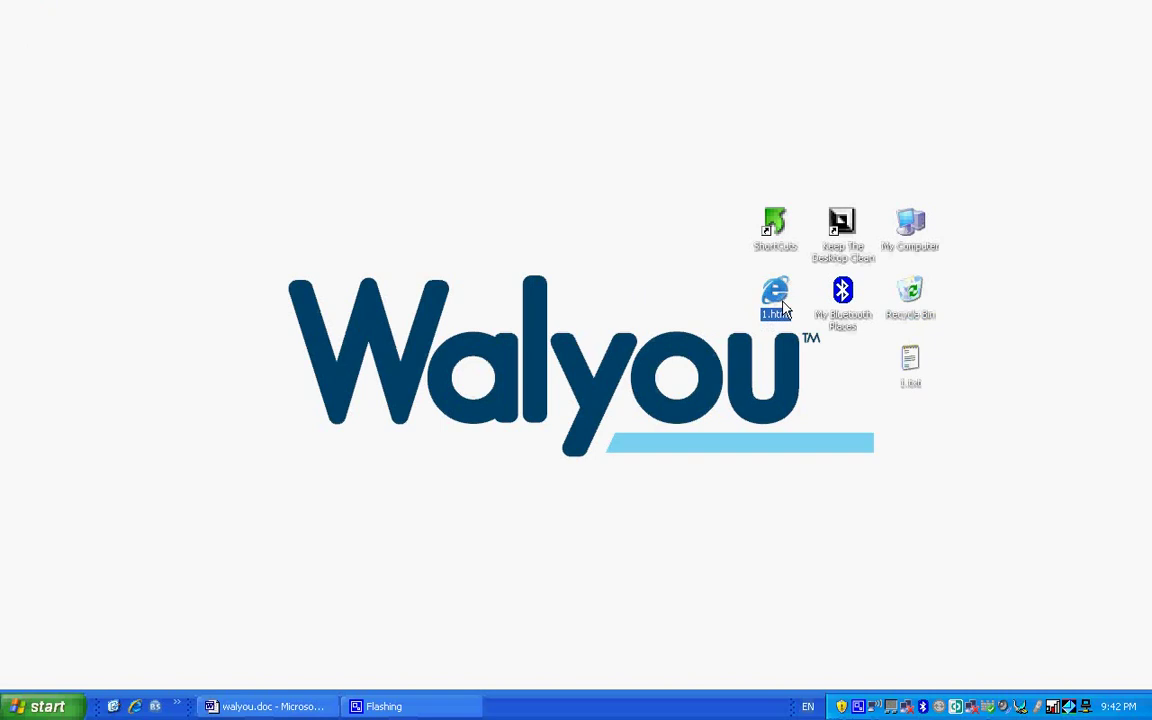
left_click(658, 163)
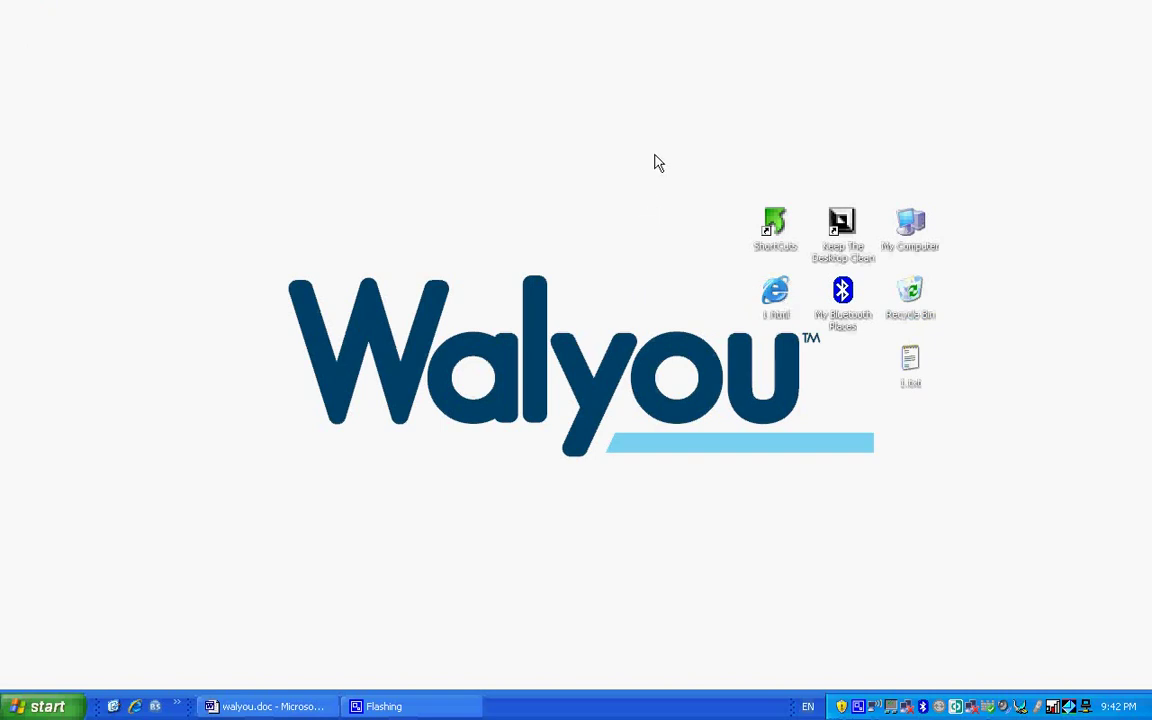
- Set the desktop's 1.html file as the desktop background in Display Properties
right_click(658, 163)
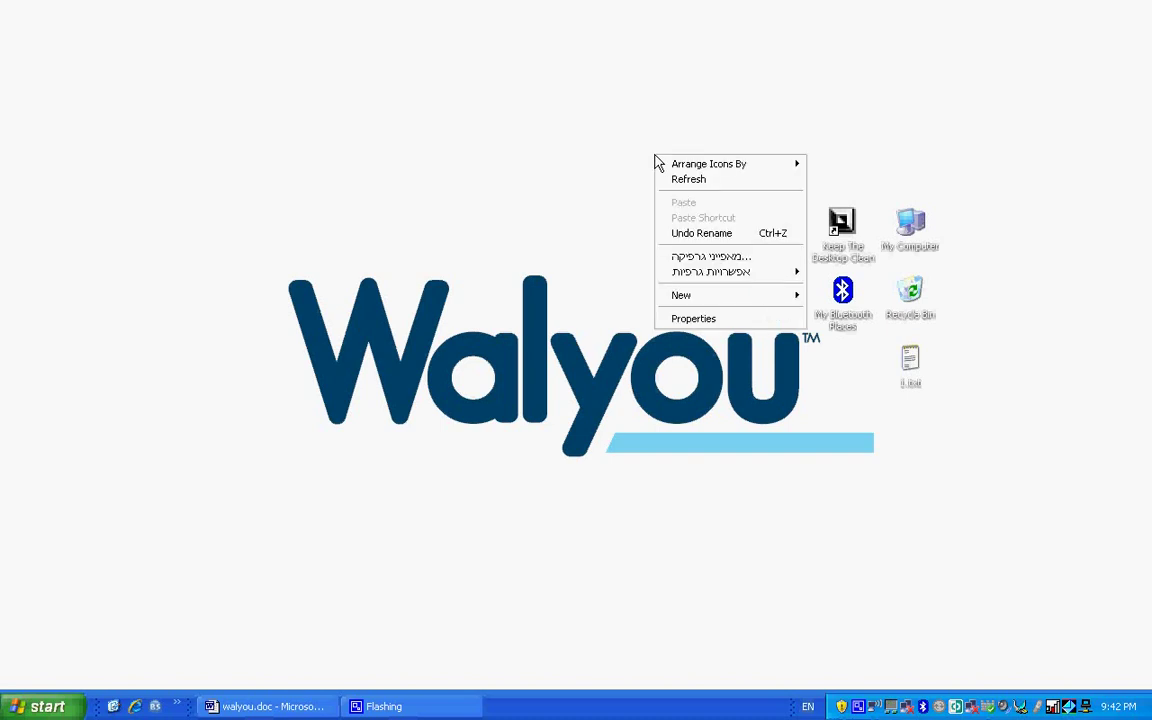
left_click(706, 322)
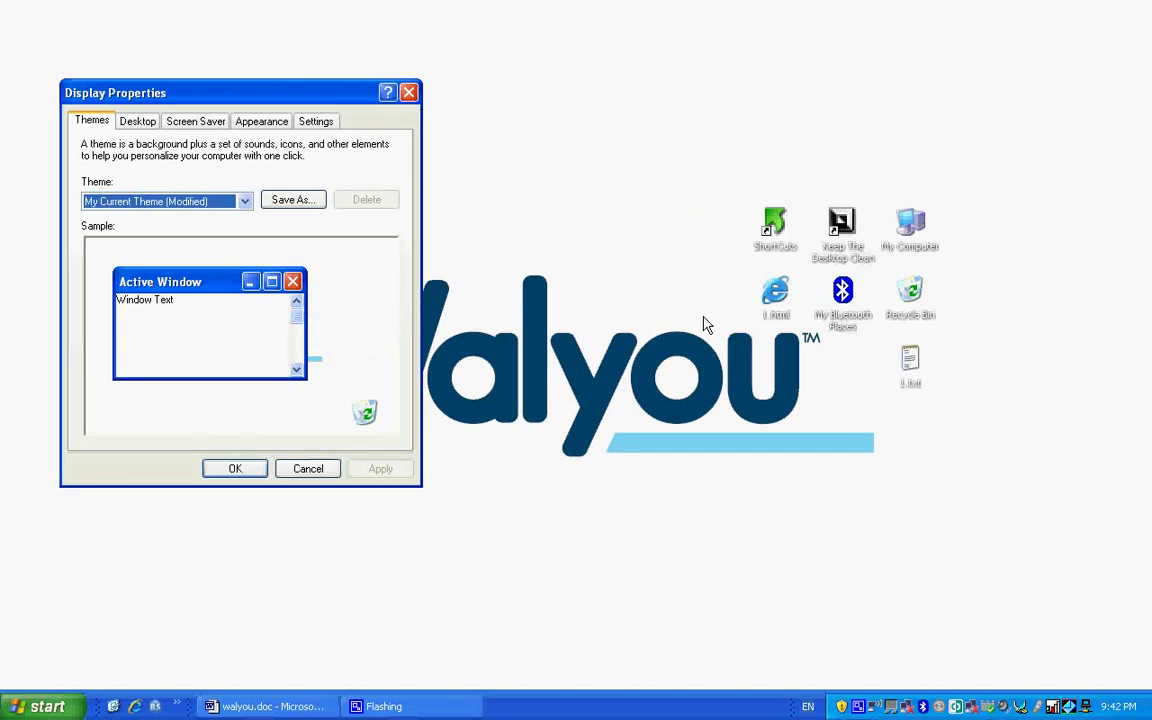
left_click(134, 123)
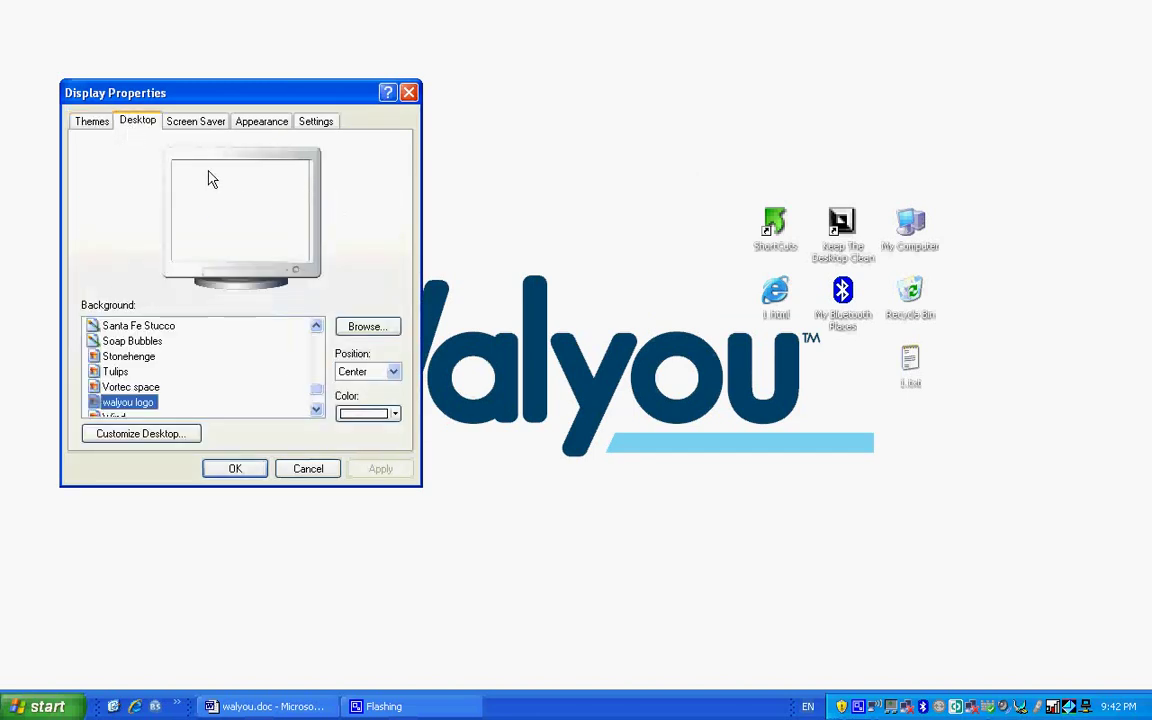
left_click(367, 329)
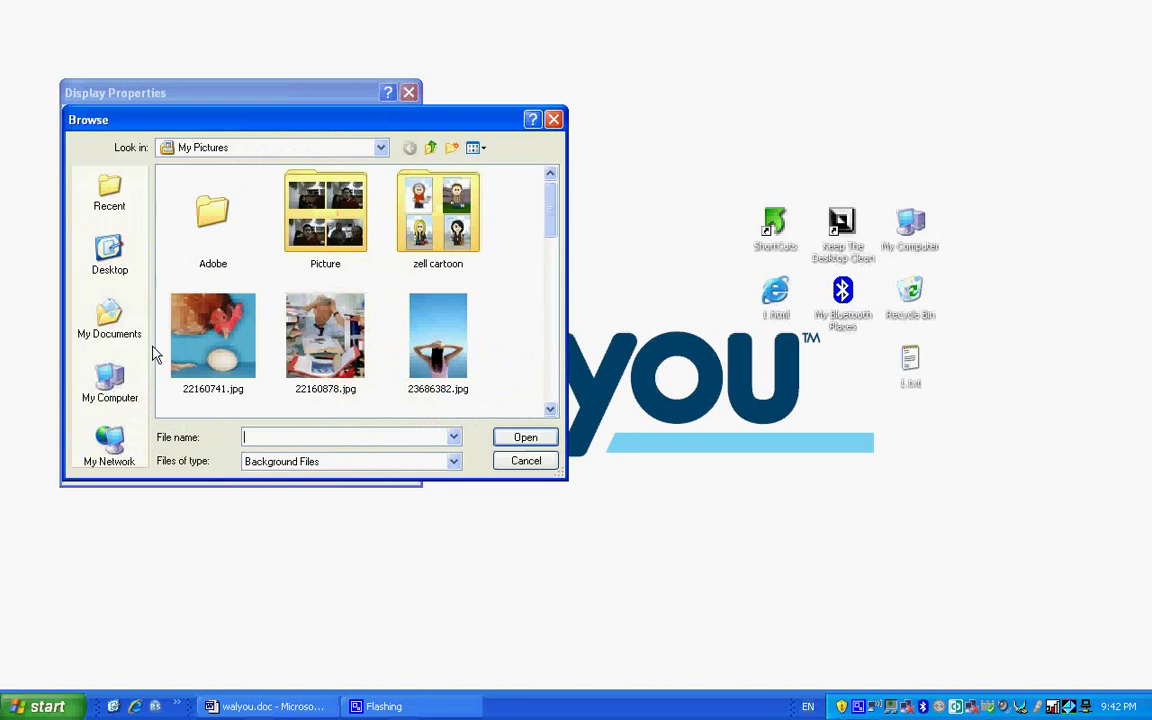
left_click(110, 268)
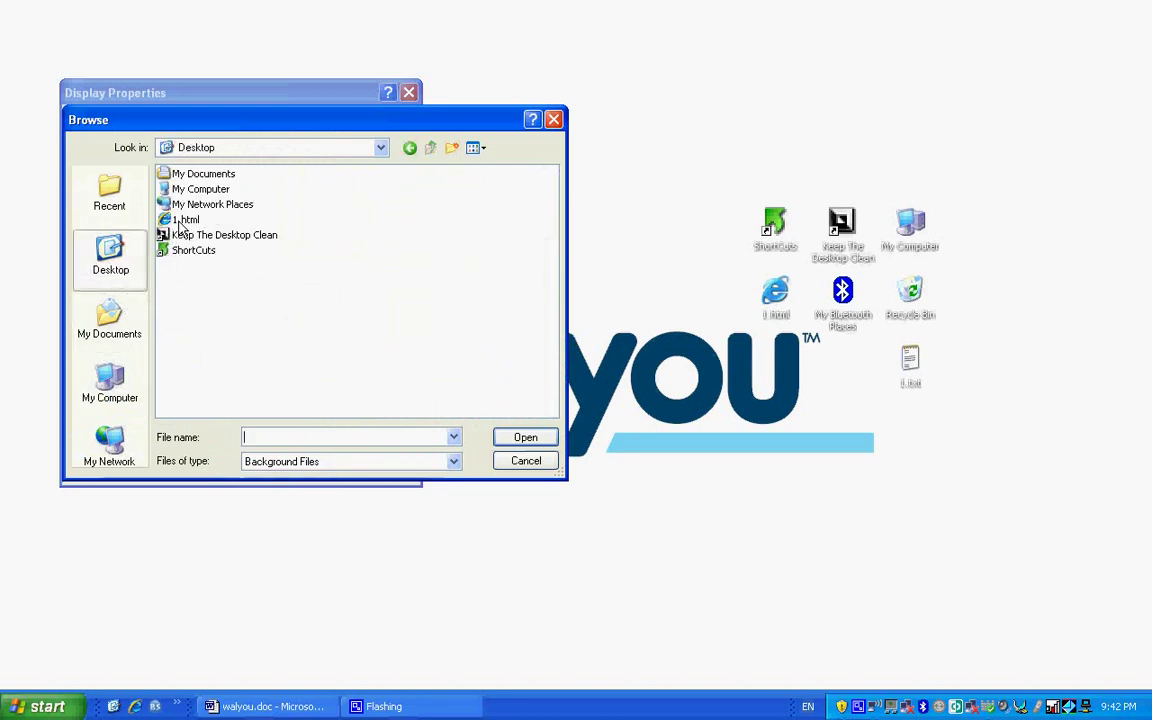
left_click(181, 220)
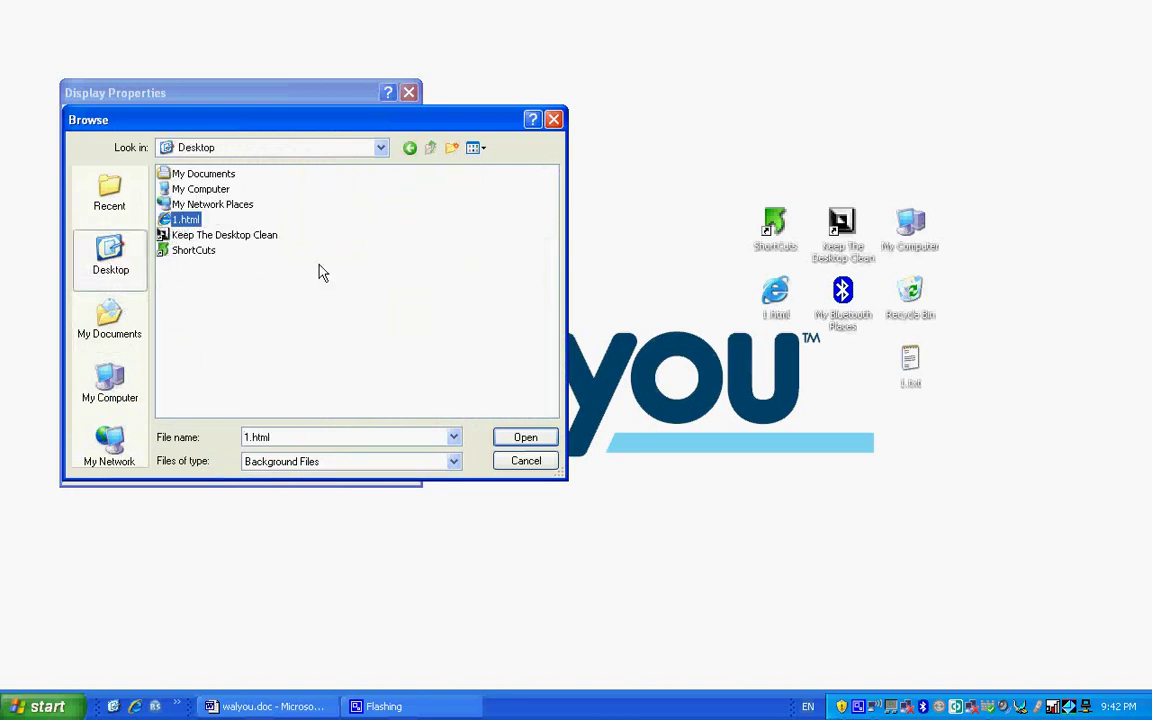
left_click(528, 439)
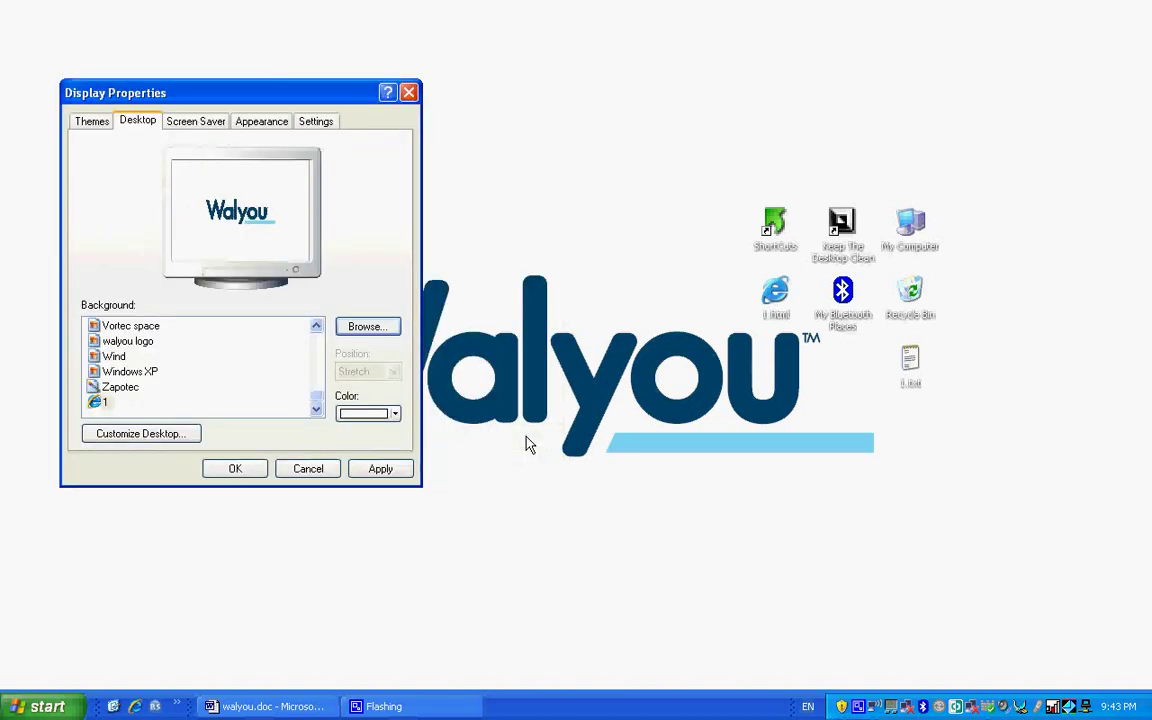
left_click(250, 476)
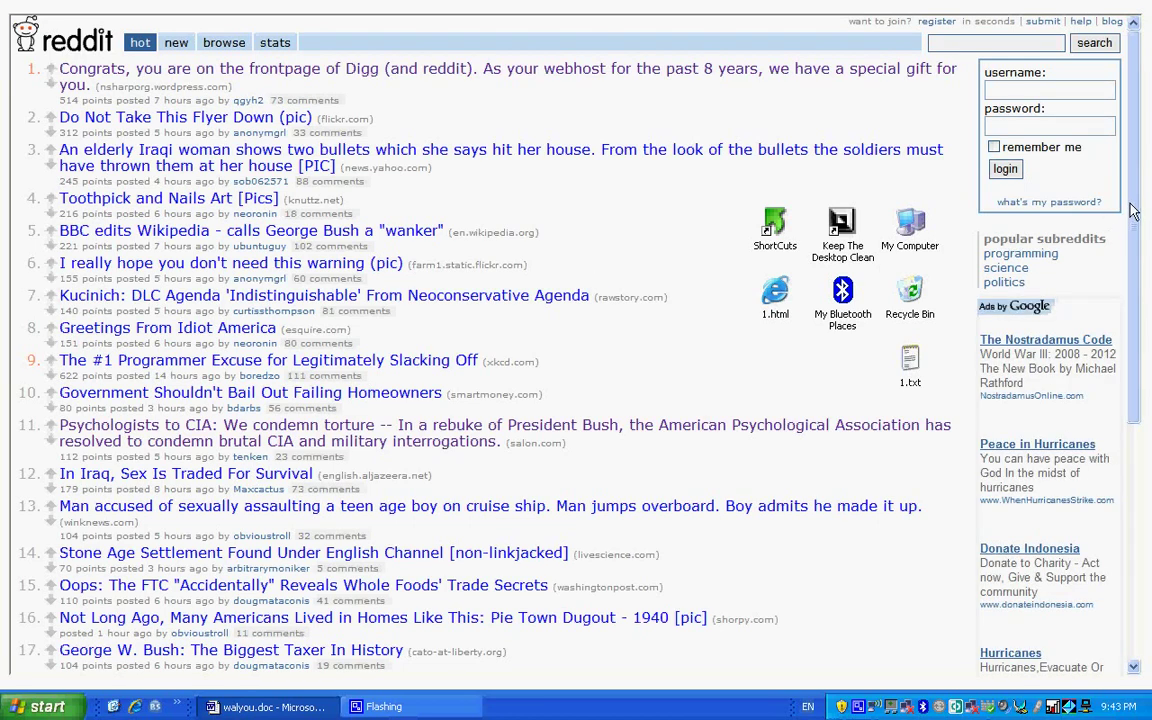
- Open the top reddit headline from the desktop background in a browser window, look through the article and close it
mouse_move(1133, 210)
left_mouse_down()
mouse_move(1143, 442)
mouse_move(1138, 187)
left_mouse_up()
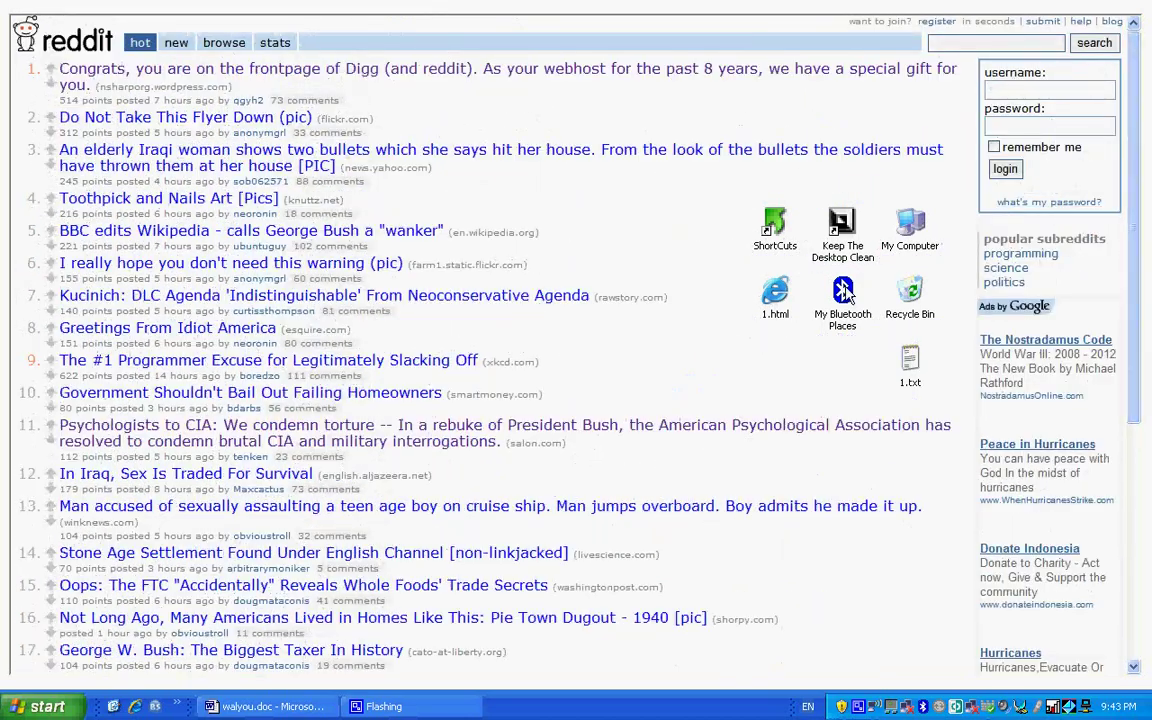
right_click(142, 80)
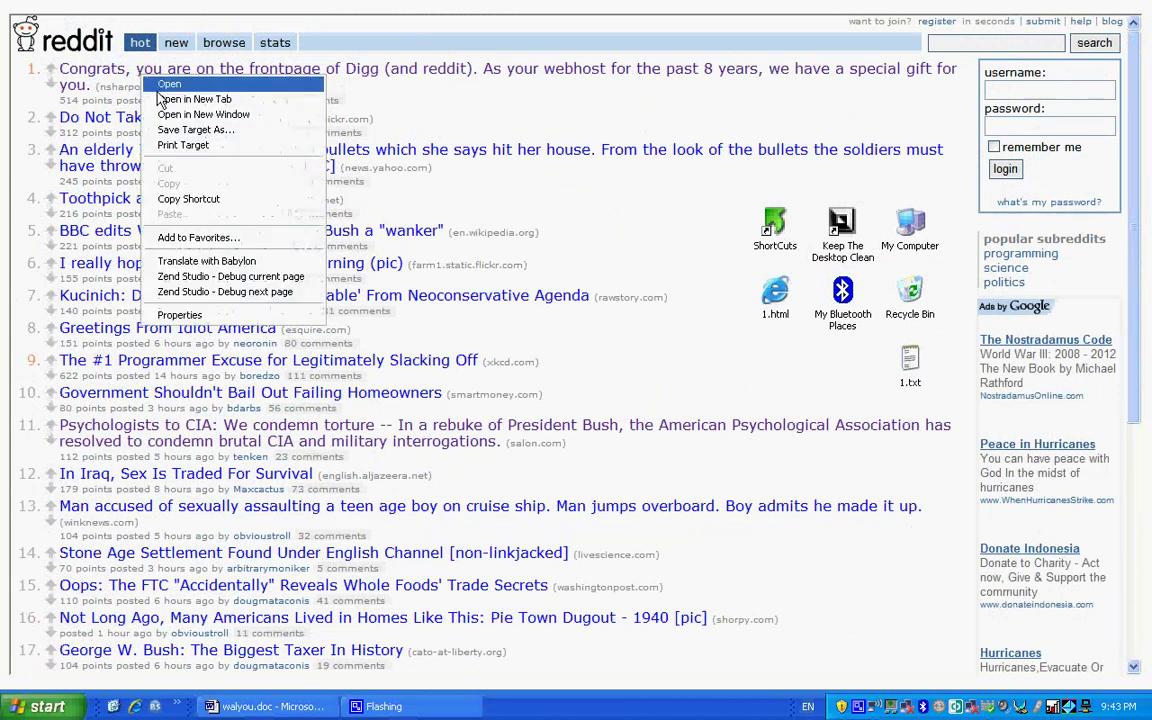
left_click(165, 107)
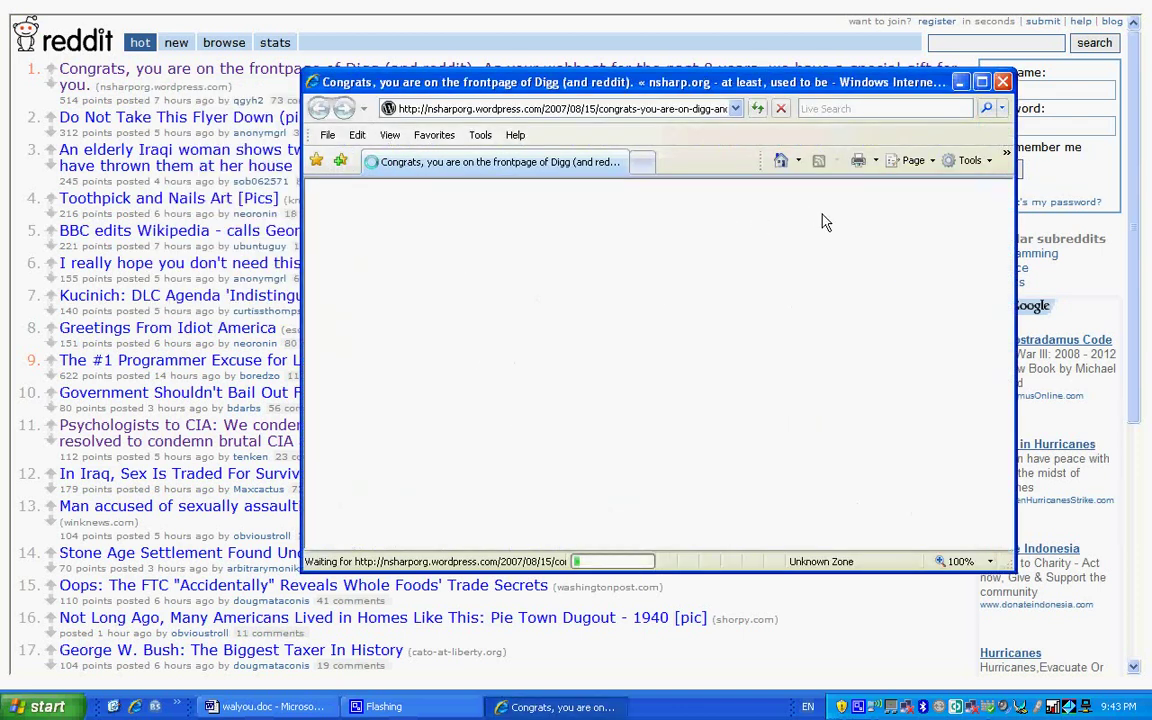
left_click_drag(1004, 196, 1001, 490)
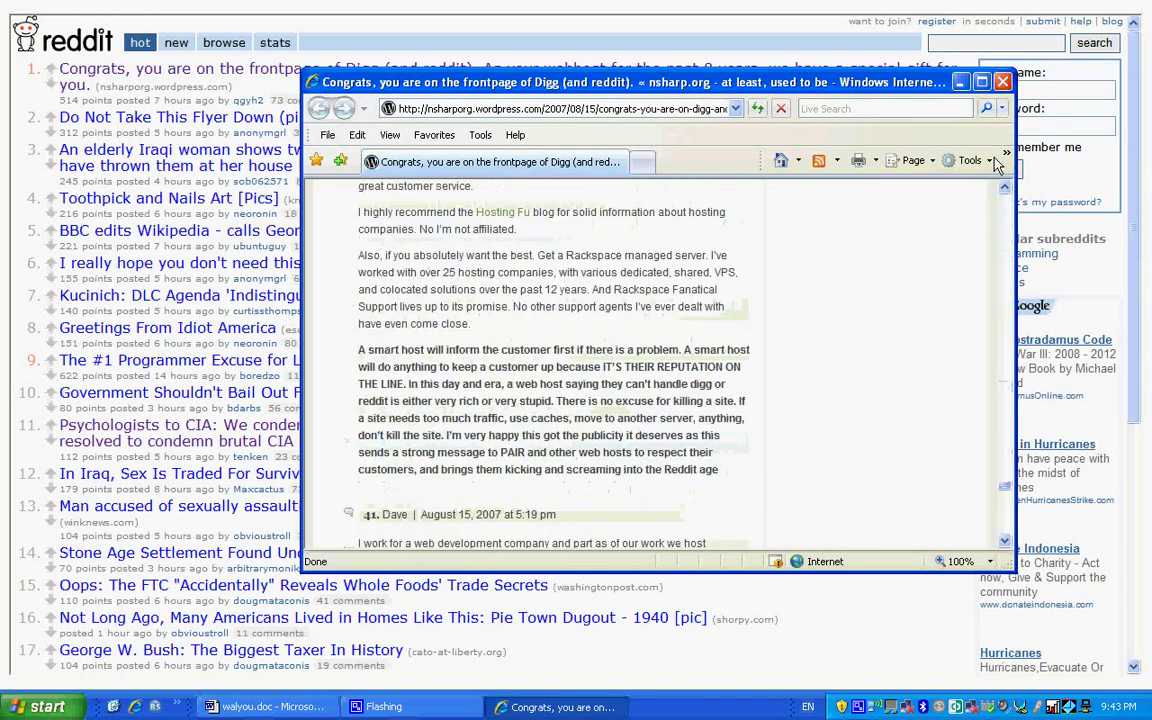
left_click(1002, 82)
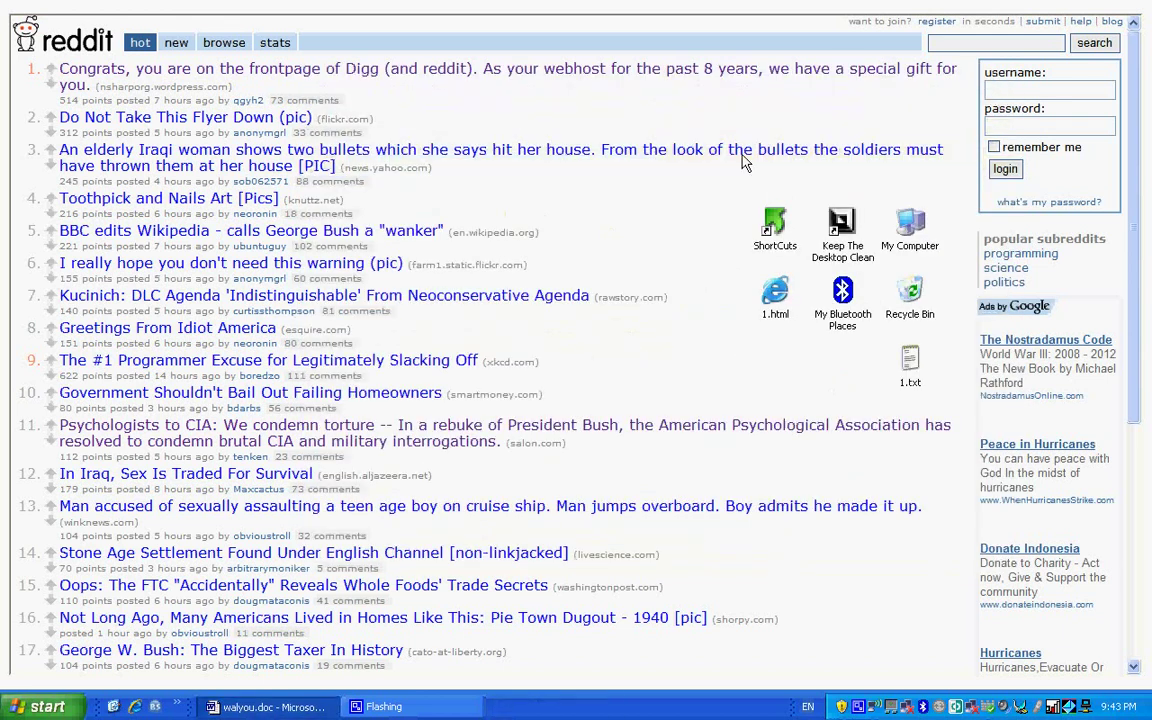
- Refresh the reddit page displayed on the desktop background
right_click(695, 212)
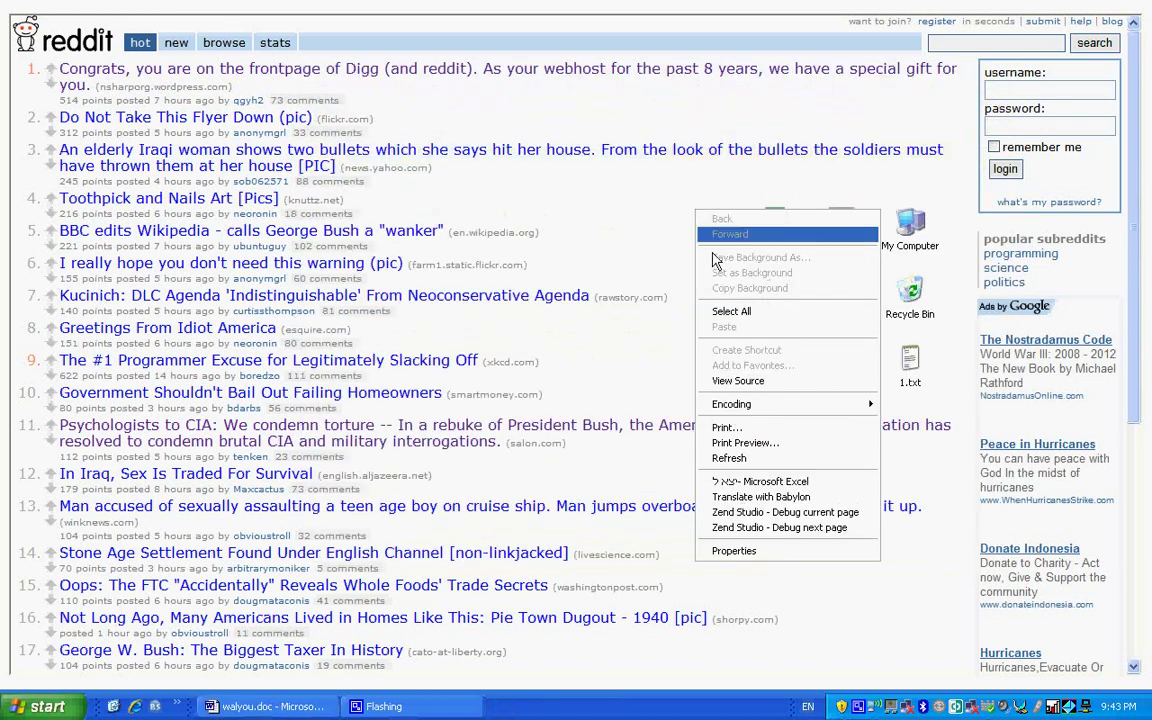
left_click(785, 462)
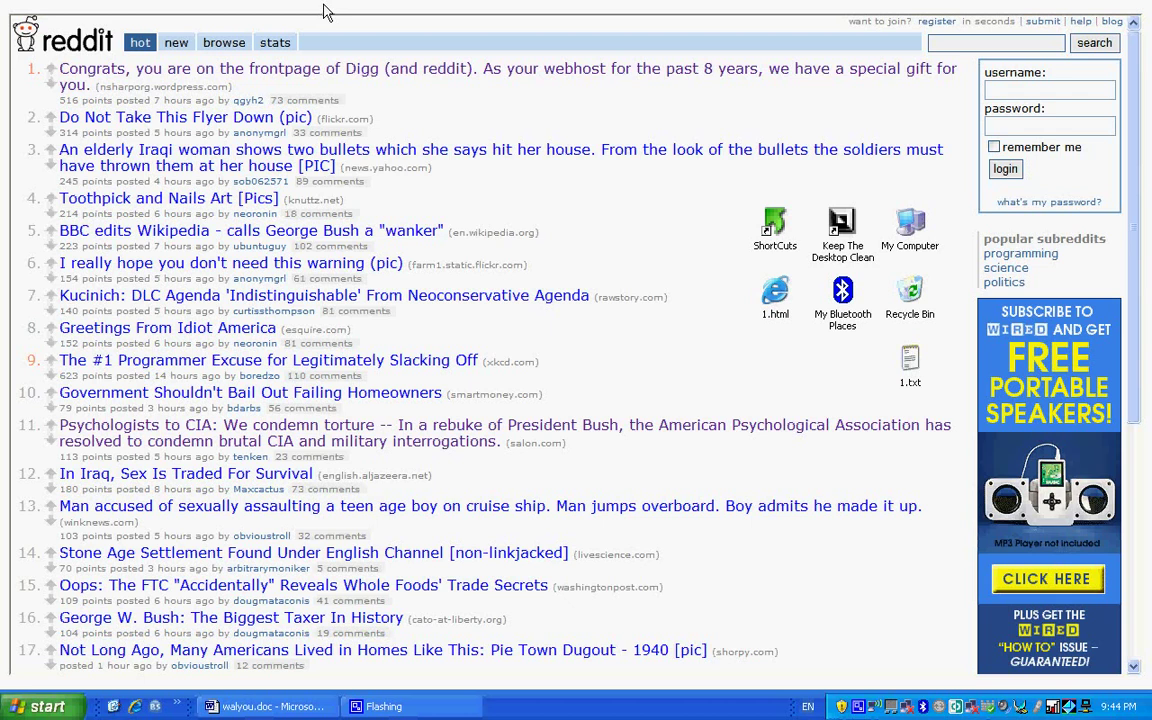
- Set the desktop background back to the walyou logo image in Display Properties
right_click(324, 5)
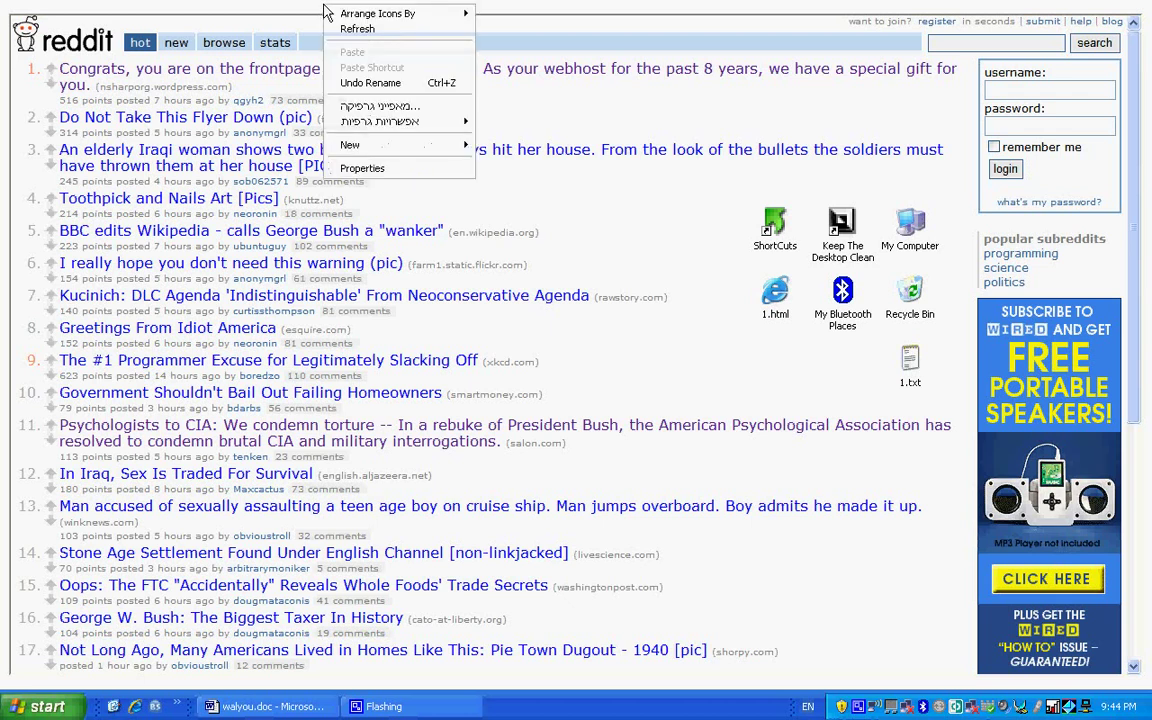
left_click(364, 169)
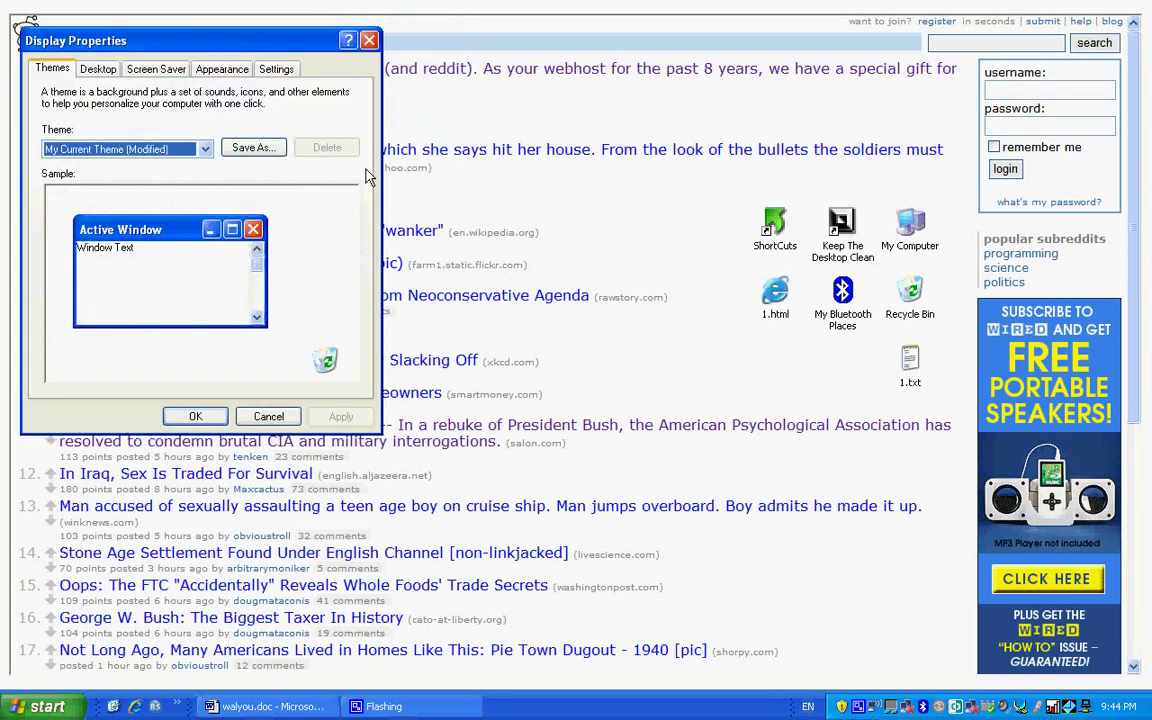
left_click(97, 72)
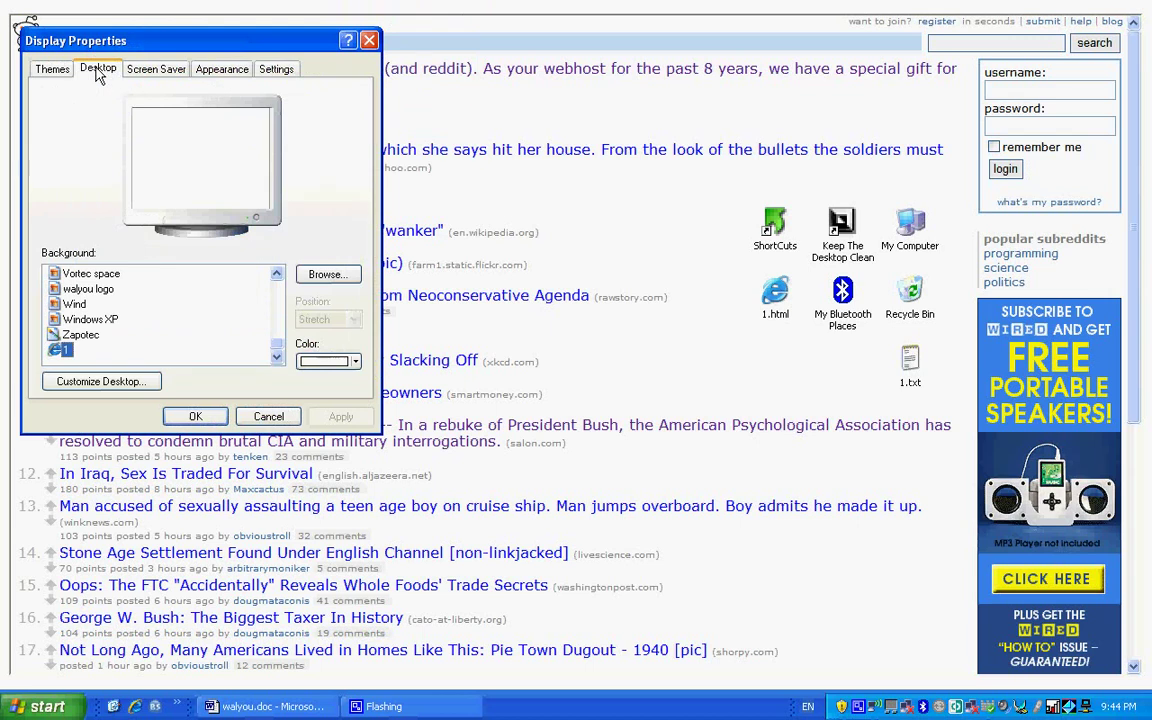
left_click(98, 290)
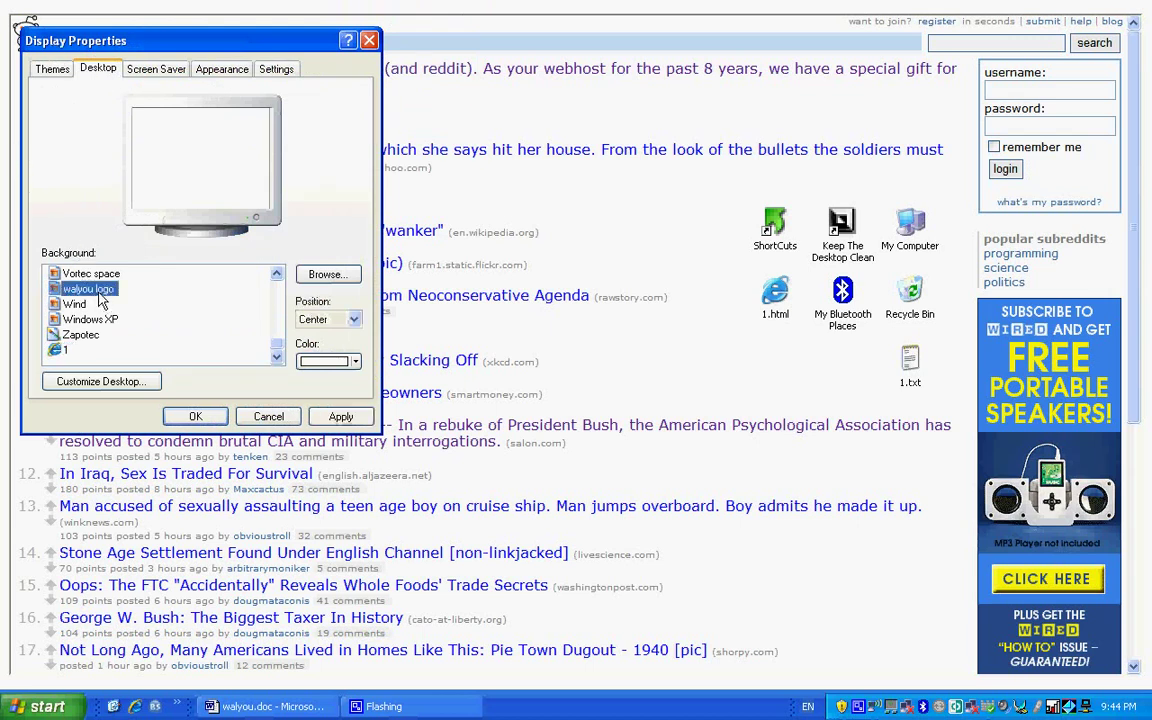
left_click(222, 421)
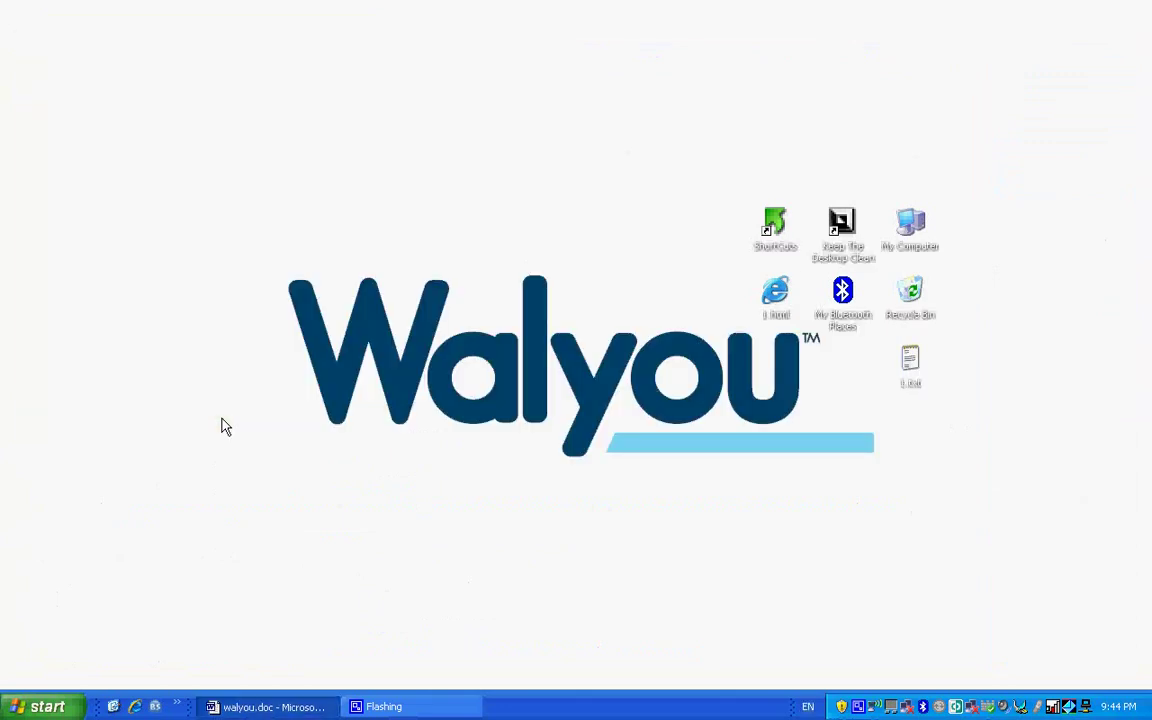
- Switch to the walyou.doc document in Microsoft Word
left_click(298, 707)
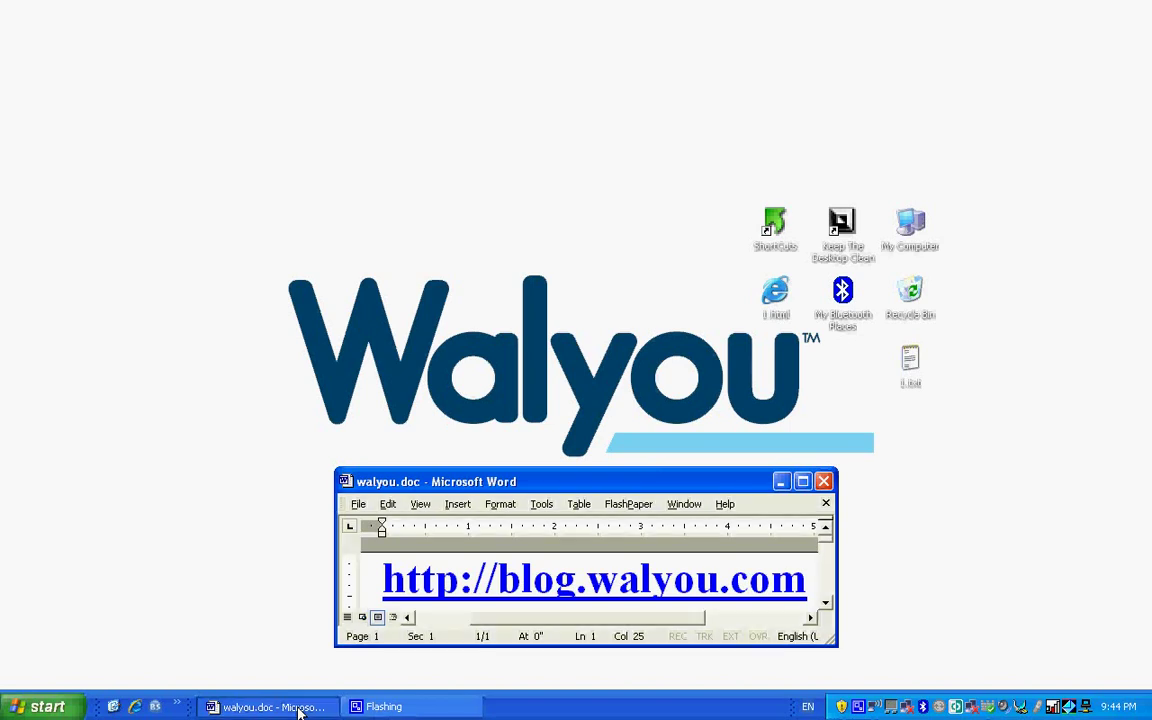